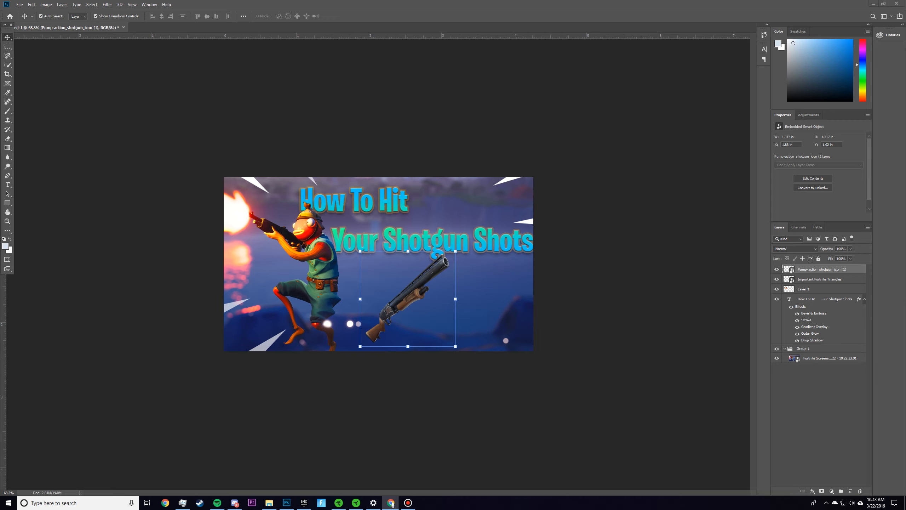
Place the orange-background shotgun image in the thumbnail and erase most of its orange background with the Magic Eraser
{"action": "left_click_drag", "start_coordinate": [423, 293], "coordinate": [444, 287]}
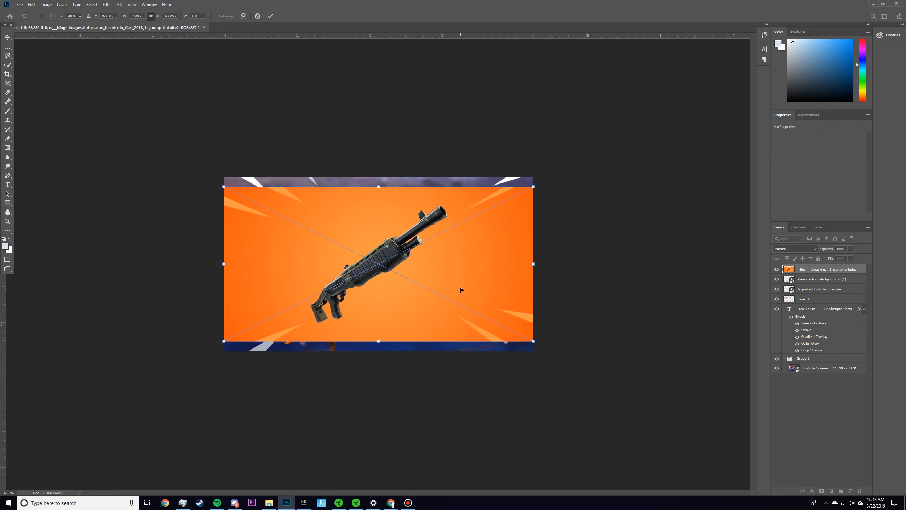
{"action": "key", "text": "Return"}
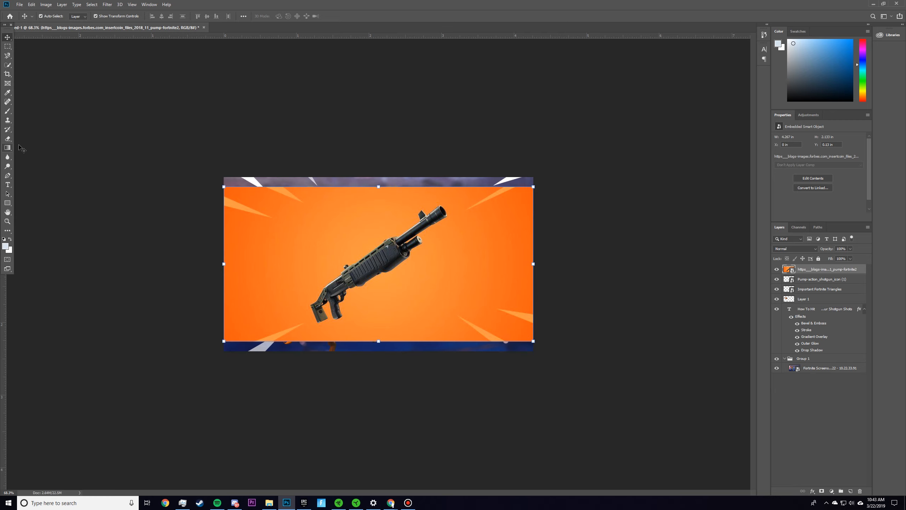
{"action": "right_click", "coordinate": [7, 139]}
{"action": "left_click", "coordinate": [29, 153]}
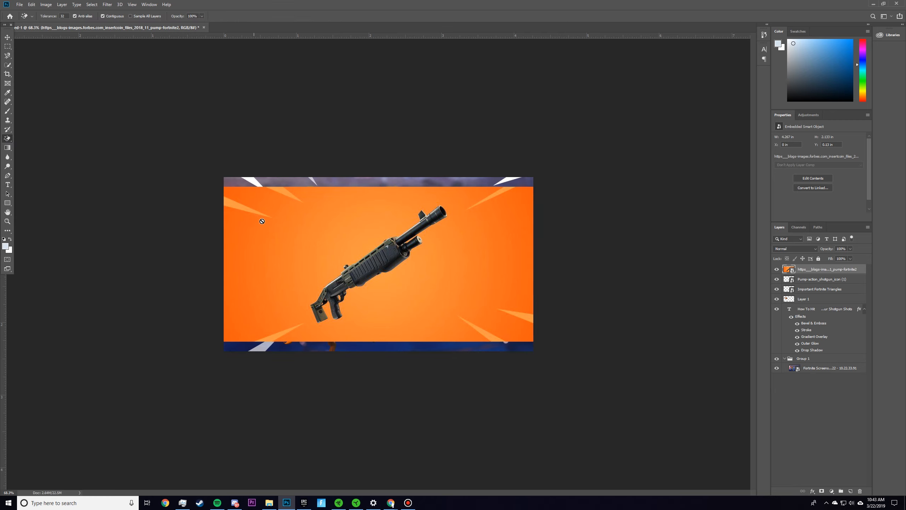
{"action": "left_click", "coordinate": [284, 231]}
{"action": "left_click", "coordinate": [443, 187]}
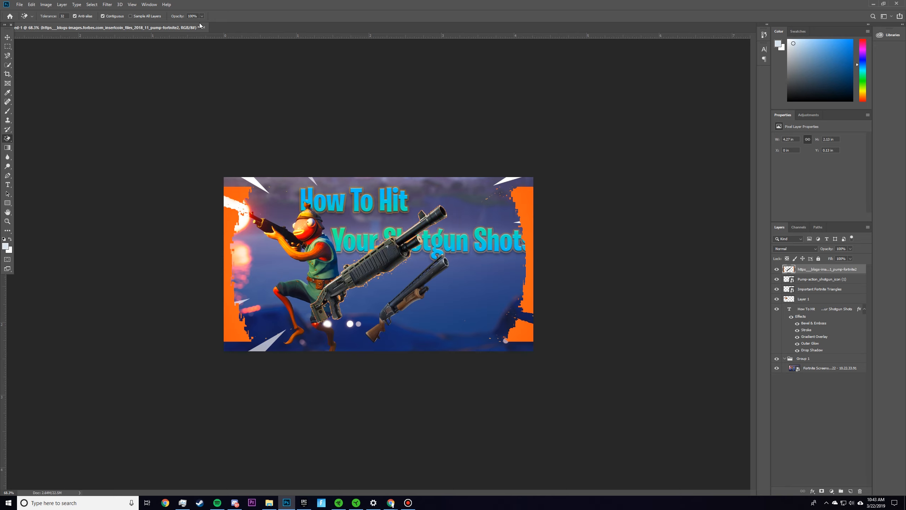
Hide every layer except the newly placed shotgun image
{"action": "left_click_drag", "start_coordinate": [776, 281], "coordinate": [778, 319]}
{"action": "left_click", "coordinate": [778, 368]}
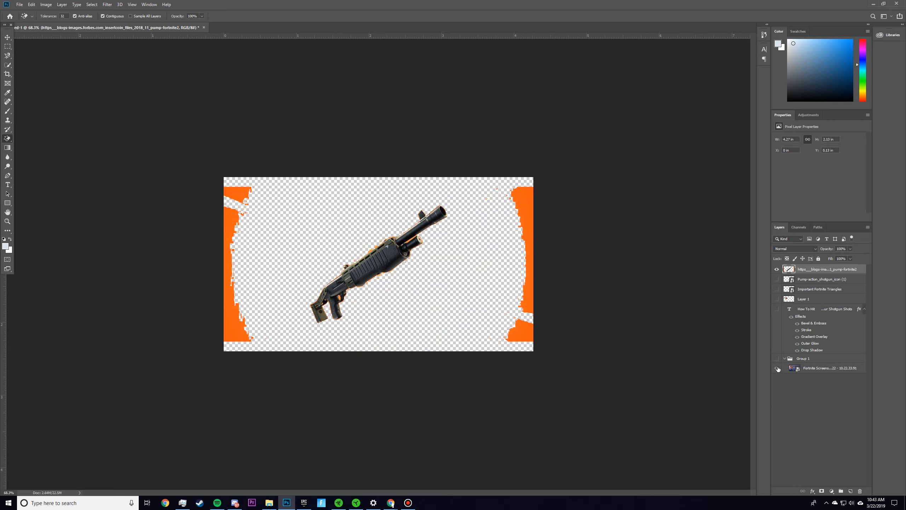
{"action": "left_click", "coordinate": [777, 368]}
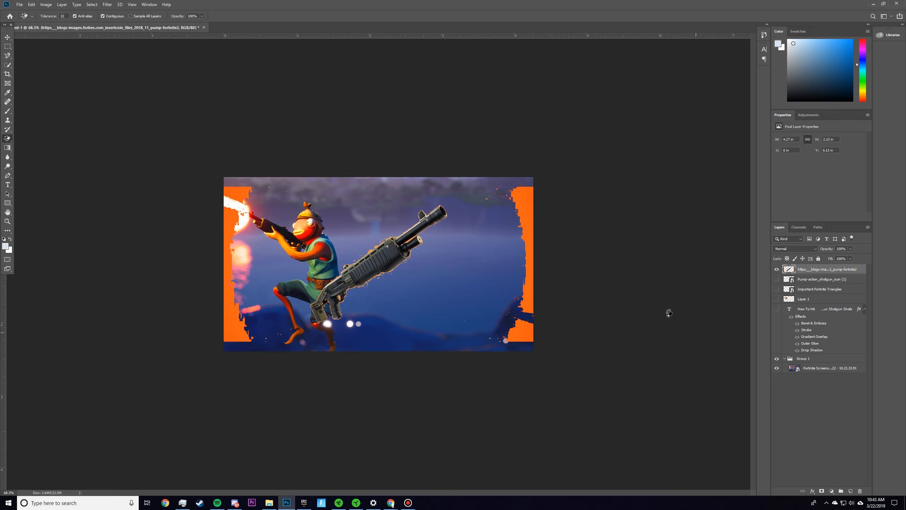
{"action": "left_click", "coordinate": [777, 368]}
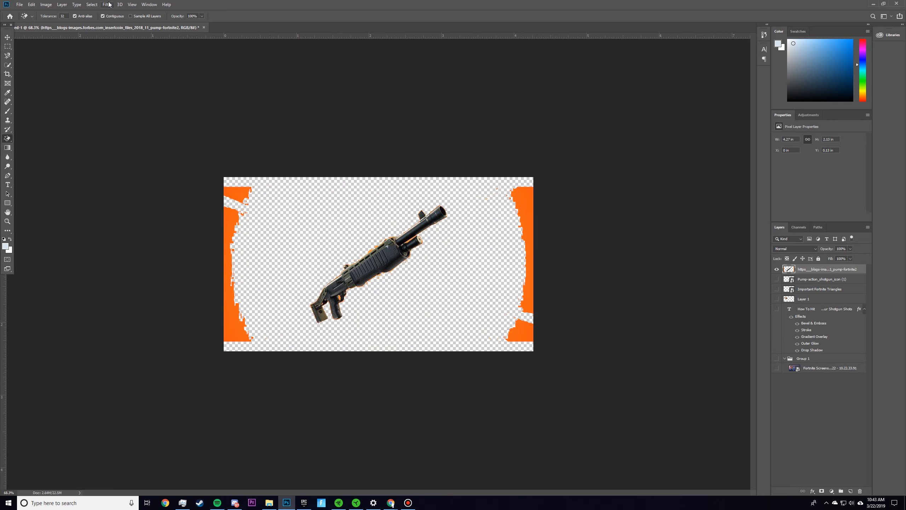
Select the leftover orange by Color Range with increased fuzziness and delete it from the shotgun layer
{"action": "left_click", "coordinate": [92, 4]}
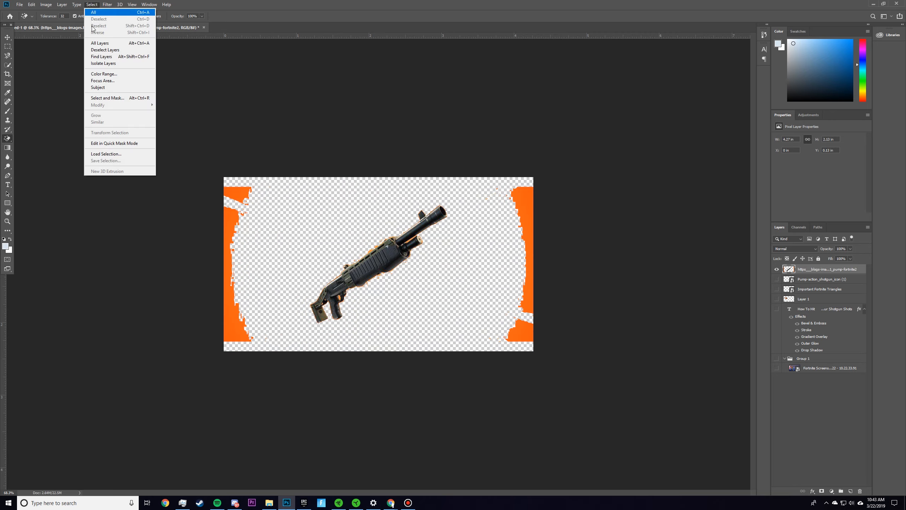
{"action": "left_click", "coordinate": [104, 74]}
{"action": "left_click", "coordinate": [234, 219]}
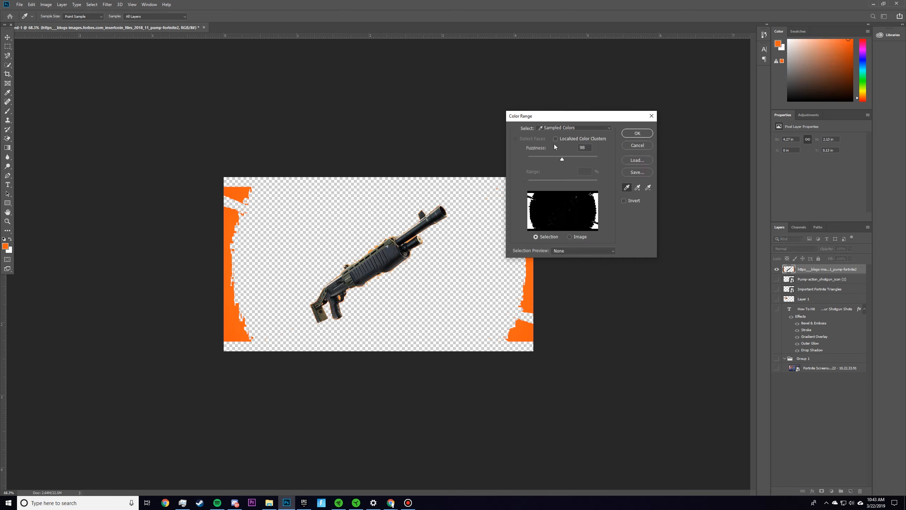
{"action": "left_click_drag", "start_coordinate": [560, 159], "coordinate": [618, 155]}
{"action": "left_click", "coordinate": [645, 133]}
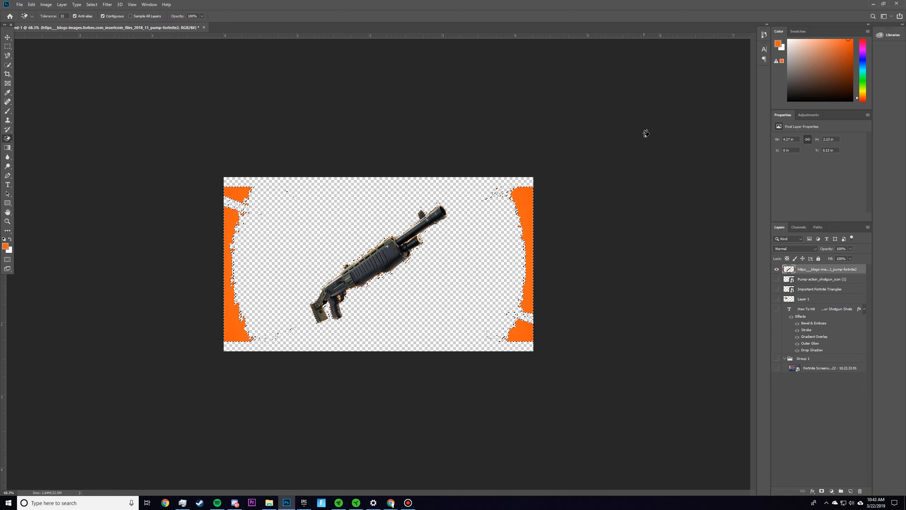
{"action": "key", "text": "Delete"}
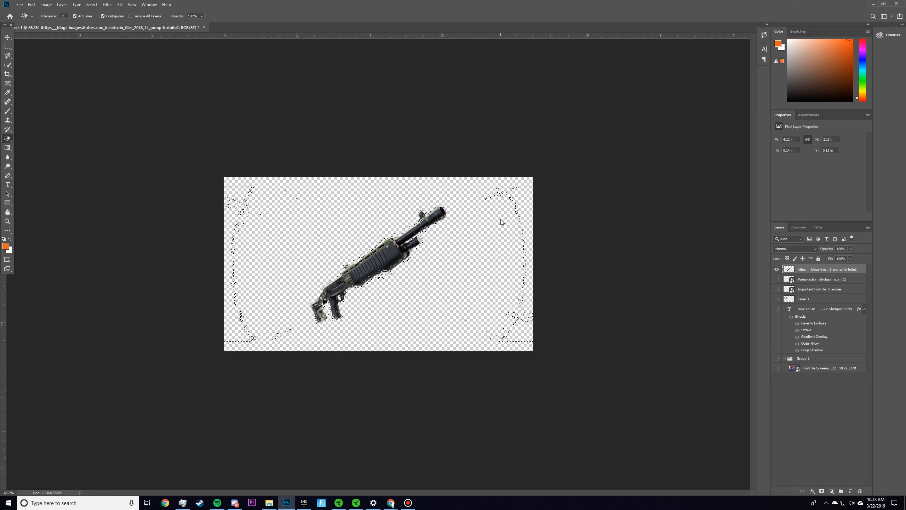
Clear the selection, step back through the orange removal and reapply it so the shotgun keeps its edge detail
{"action": "key", "text": "m"}
{"action": "key", "text": "ctrl+d"}
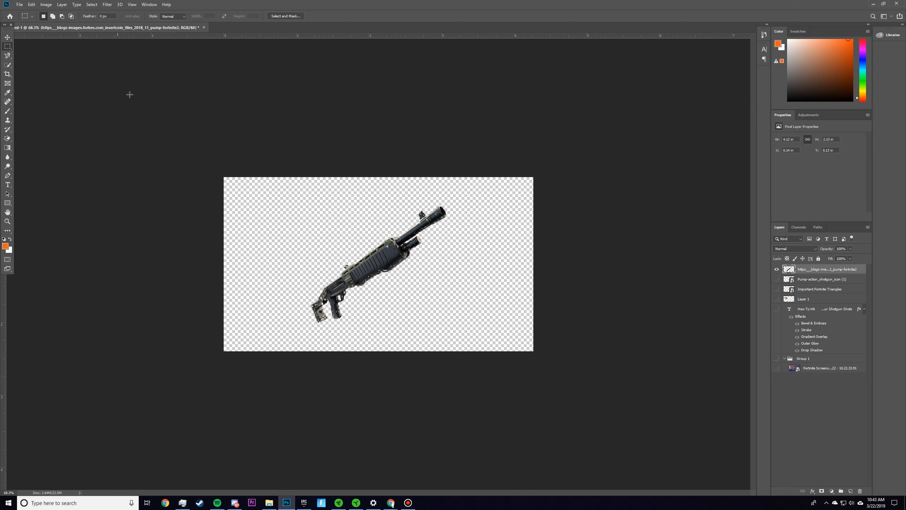
{"action": "key", "text": "ctrl+0"}
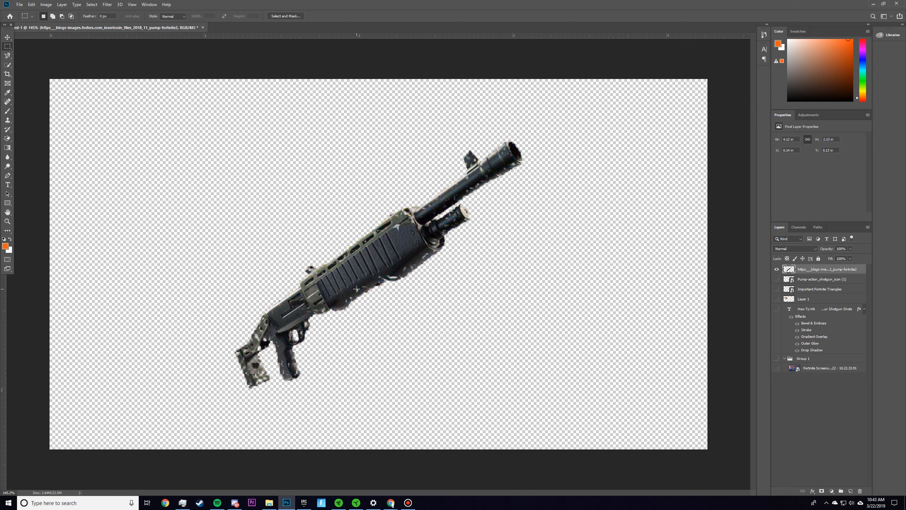
{"action": "key", "text": "ctrl+z"}
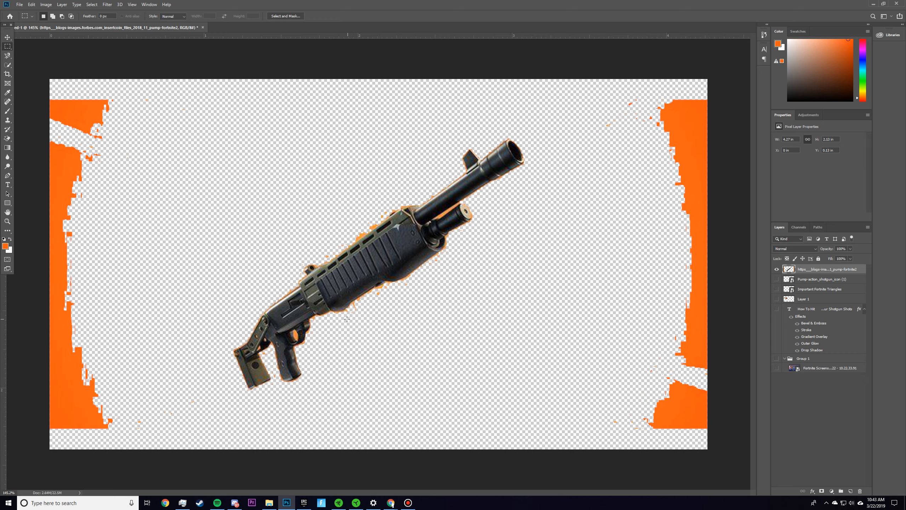
{"action": "key", "text": "ctrl+shift+z"}
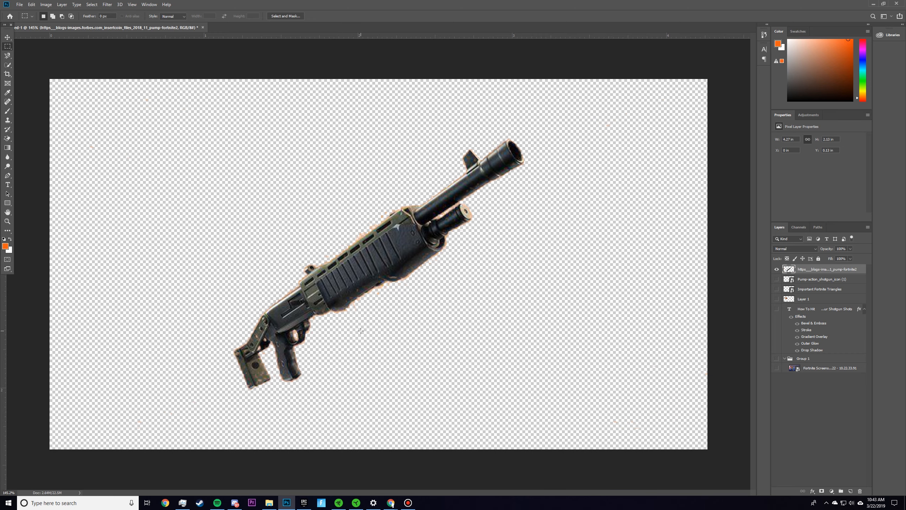
Show all the hidden layers again and move the cut-out shotgun to the lower-right area of the thumbnail
{"action": "key", "text": "ctrl+minus"}
{"action": "key", "text": "v"}
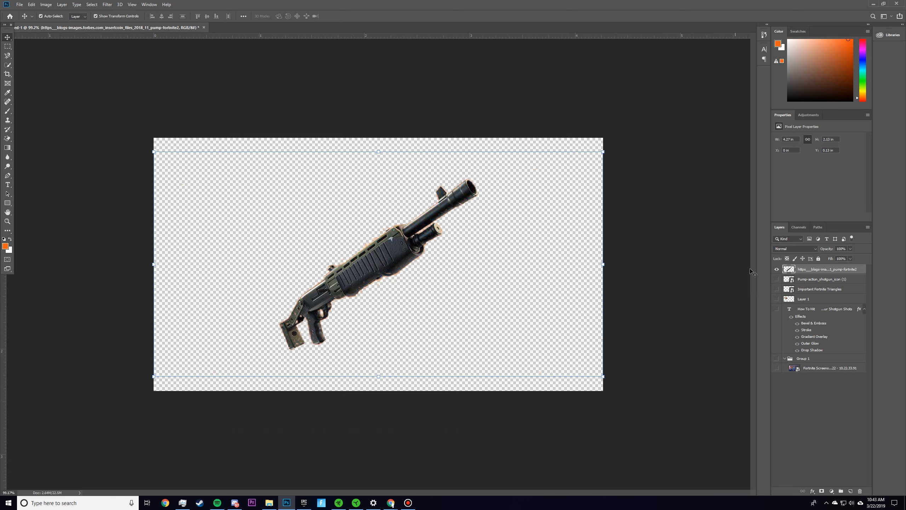
{"action": "left_click_drag", "start_coordinate": [777, 280], "coordinate": [778, 309]}
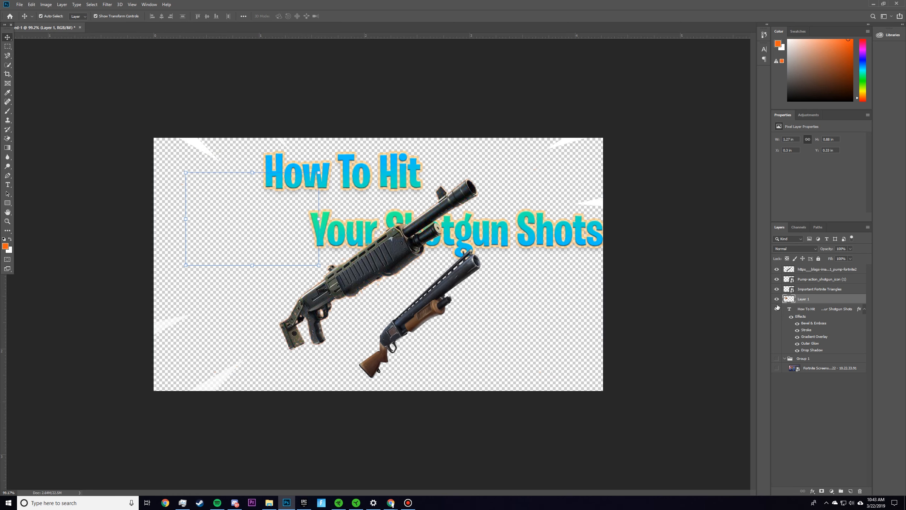
{"action": "left_click", "coordinate": [777, 370]}
{"action": "left_click_drag", "start_coordinate": [393, 232], "coordinate": [518, 246]}
{"action": "key", "text": "ctrl+z"}
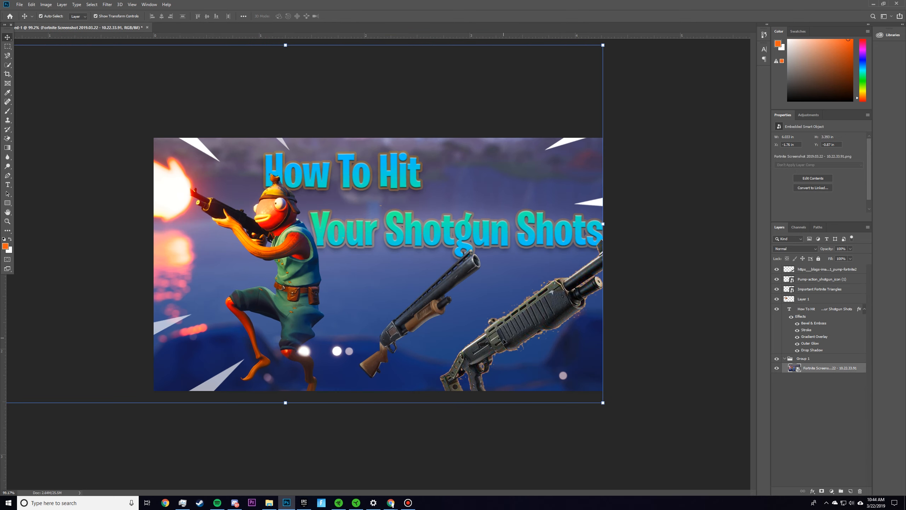
Lock Group 1, which holds the background screenshot
{"action": "left_click", "coordinate": [504, 341]}
{"action": "left_click", "coordinate": [803, 368]}
{"action": "left_click", "coordinate": [808, 358]}
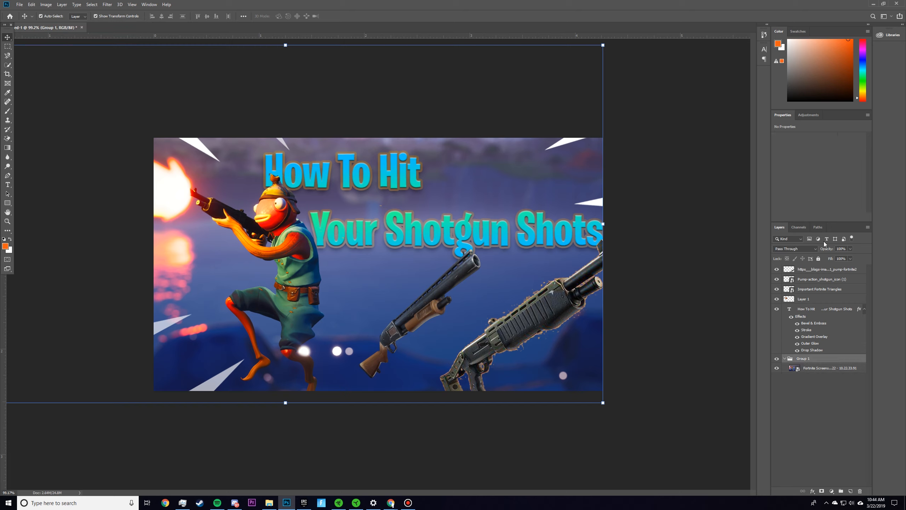
{"action": "left_click", "coordinate": [819, 258]}
Scale the cut-out black shotgun down to about 41%, place it beside the pump shotgun and flip it horizontally
{"action": "left_click", "coordinate": [820, 269]}
{"action": "left_click_drag", "start_coordinate": [533, 210], "coordinate": [467, 177]}
{"action": "left_click_drag", "start_coordinate": [664, 260], "coordinate": [464, 300]}
{"action": "left_click_drag", "start_coordinate": [386, 311], "coordinate": [511, 333]}
{"action": "right_click", "coordinate": [511, 334]}
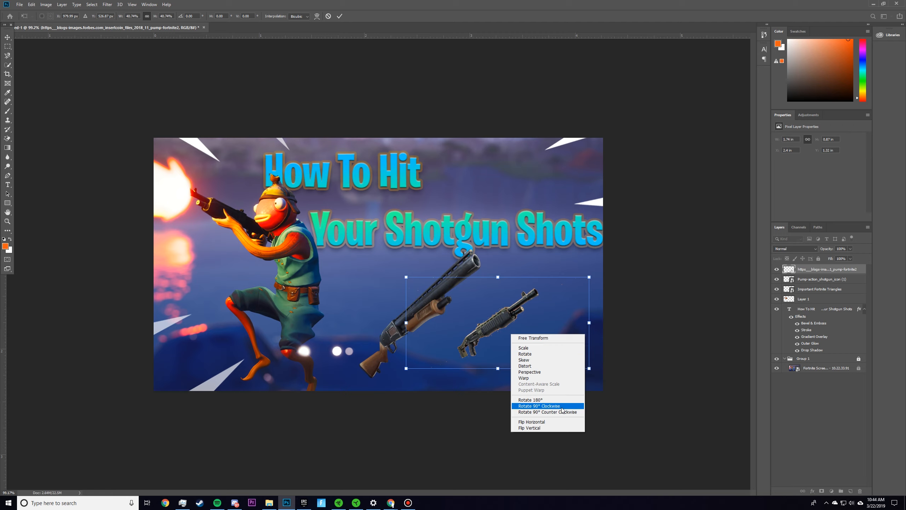
{"action": "left_click", "coordinate": [544, 422]}
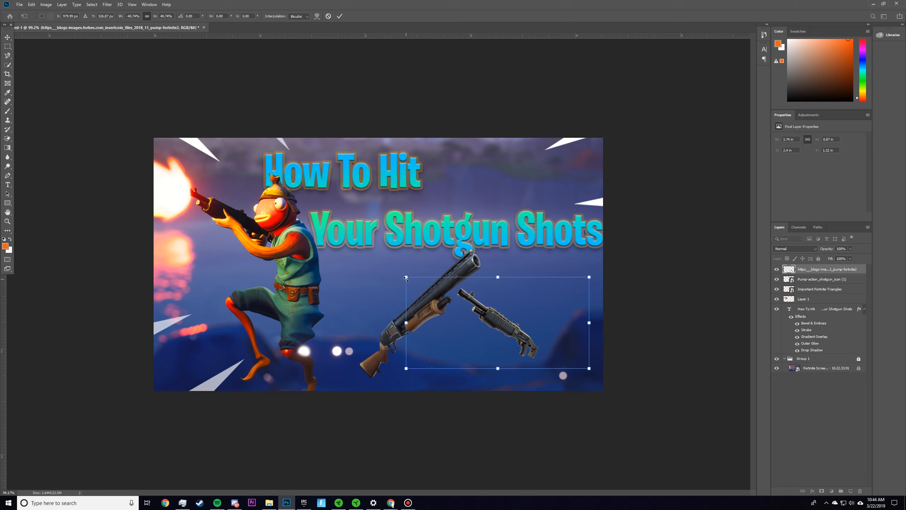
Enlarge the flipped shotgun to about 69.5% and position its barrel across the pump shotgun's barrel
{"action": "left_click_drag", "start_coordinate": [406, 278], "coordinate": [320, 234]}
{"action": "left_click_drag", "start_coordinate": [466, 309], "coordinate": [497, 319]}
{"action": "mouse_move", "coordinate": [446, 296]}
{"action": "left_mouse_down"}
{"action": "mouse_move", "coordinate": [484, 314]}
{"action": "mouse_move", "coordinate": [455, 306]}
{"action": "left_mouse_up"}
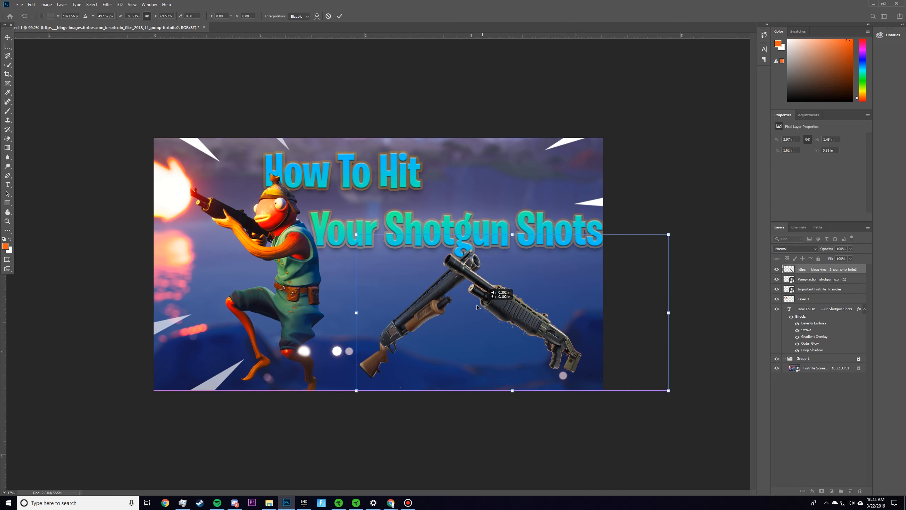
{"action": "left_click", "coordinate": [735, 335]}
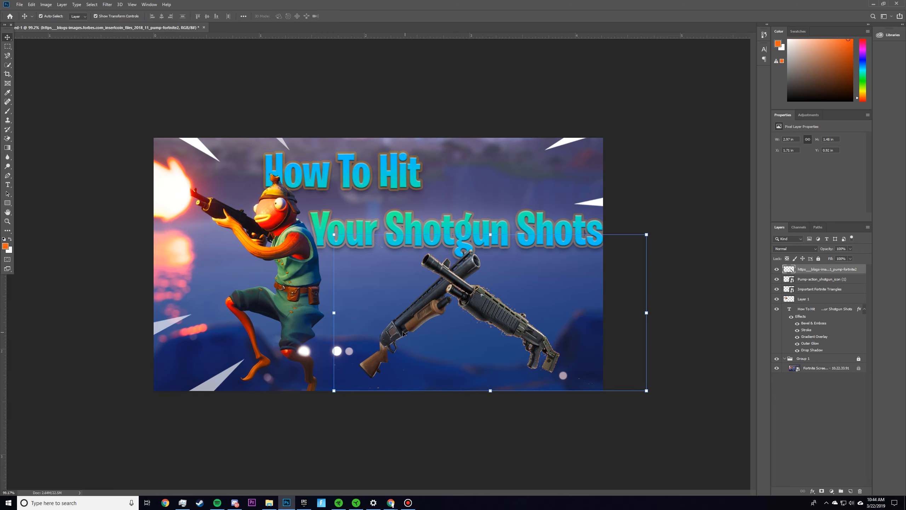
Shift the brown pump shotgun slightly left and nudge the black shotgun slightly so the two barrels cross evenly
{"action": "left_click", "coordinate": [403, 333]}
{"action": "left_click_drag", "start_coordinate": [404, 332], "coordinate": [389, 329]}
{"action": "left_click_drag", "start_coordinate": [506, 310], "coordinate": [511, 312]}
{"action": "left_click", "coordinate": [706, 314]}
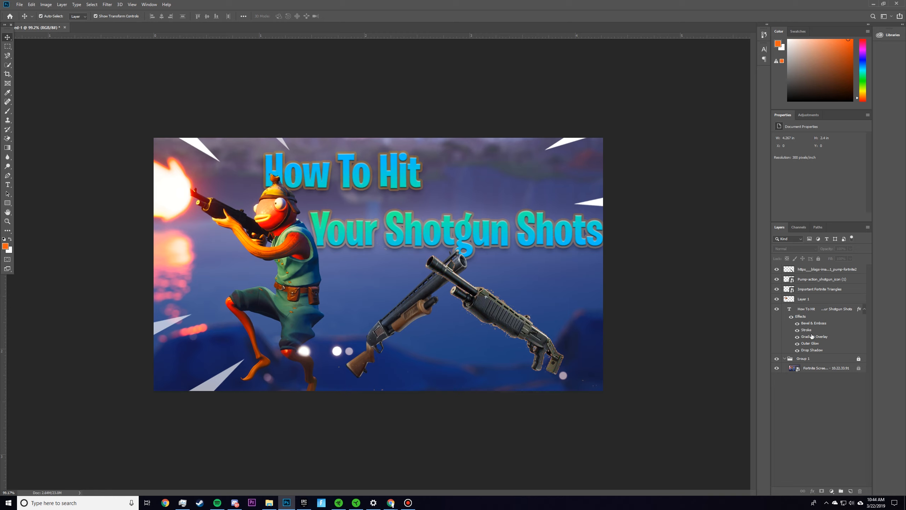
Move both shotgun layers together below the title text layer, directly above Group 1
{"action": "left_click", "coordinate": [807, 270]}
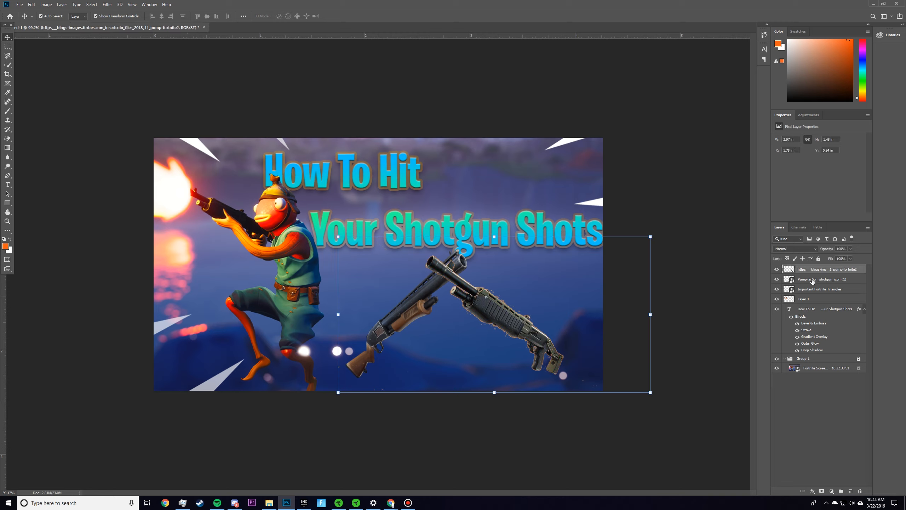
{"action": "left_click", "coordinate": [813, 282]}
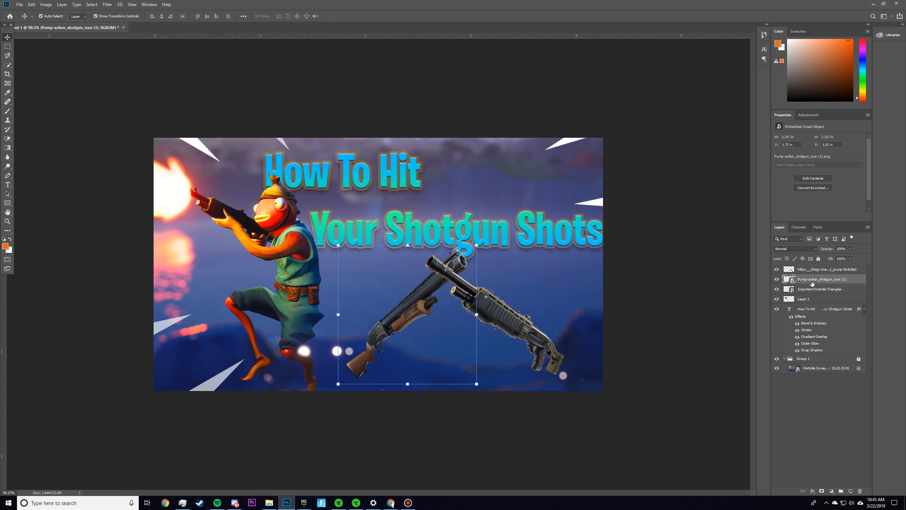
{"action": "left_click", "coordinate": [827, 271], "text": "shift"}
{"action": "left_click_drag", "start_coordinate": [827, 271], "coordinate": [818, 343]}
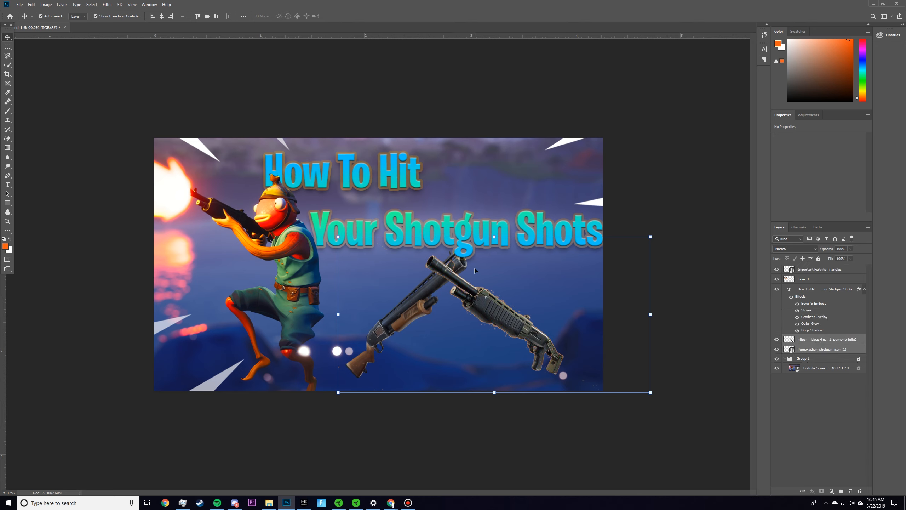
Nudge the black shotgun slightly up and to the right over the pump shotgun, leaving no layer selected
{"action": "left_click", "coordinate": [740, 263]}
{"action": "left_click_drag", "start_coordinate": [445, 271], "coordinate": [458, 265]}
{"action": "left_click", "coordinate": [697, 305]}
{"action": "scroll", "coordinate": [697, 305], "scroll_direction": "down", "scroll_amount": 1}
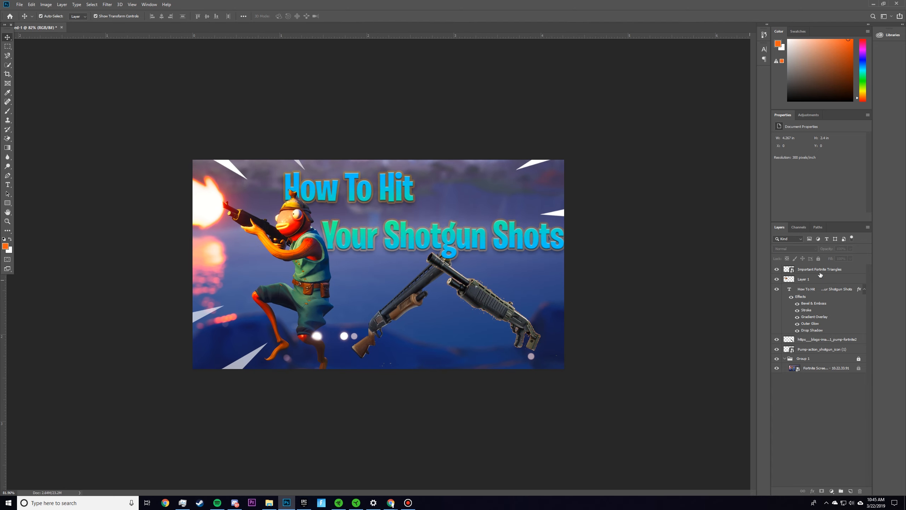
Add a new layer between the shotguns and Group 1 and brush soft magenta over the thumbnail's upper-left corner
{"action": "left_click", "coordinate": [851, 491]}
{"action": "left_click_drag", "start_coordinate": [814, 275], "coordinate": [767, 349]}
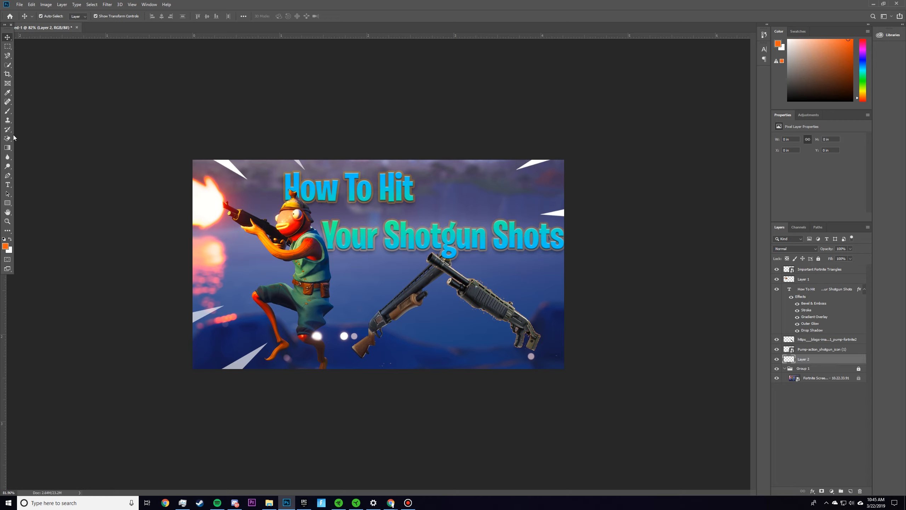
{"action": "left_click", "coordinate": [7, 112]}
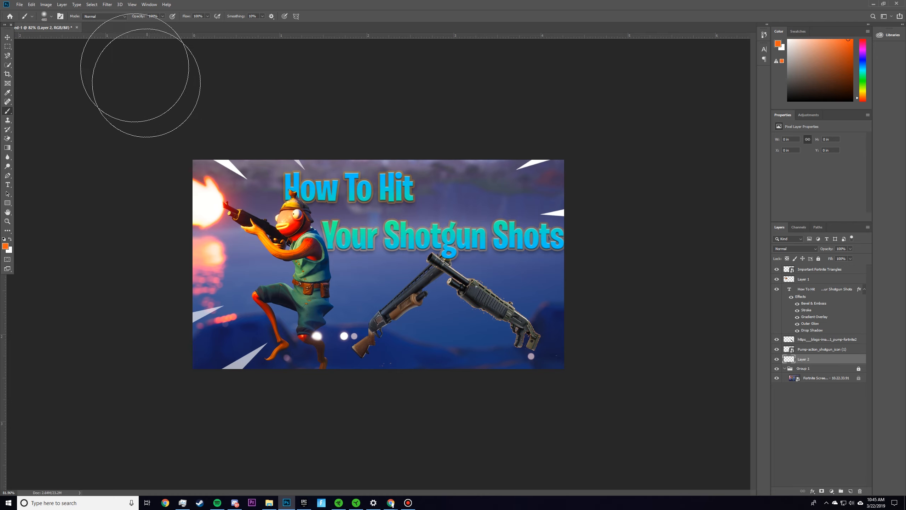
{"action": "right_click", "coordinate": [262, 225]}
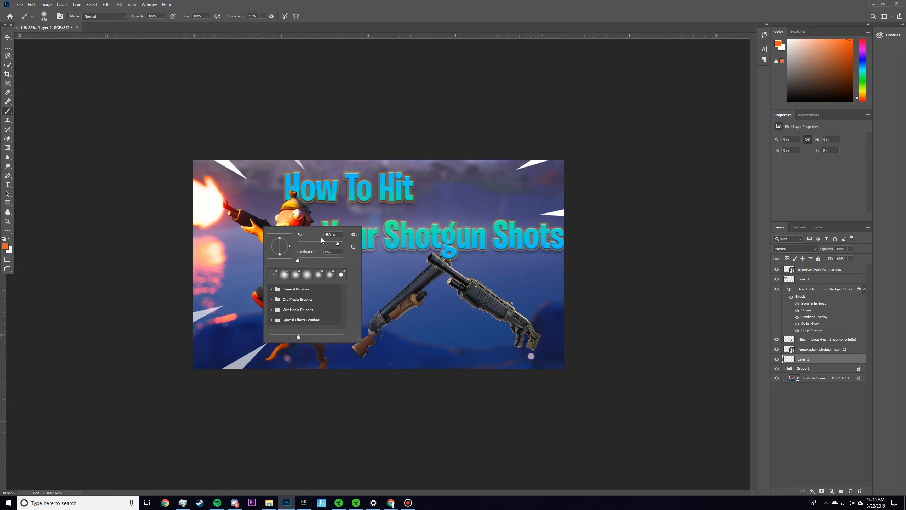
{"action": "left_click", "coordinate": [118, 189]}
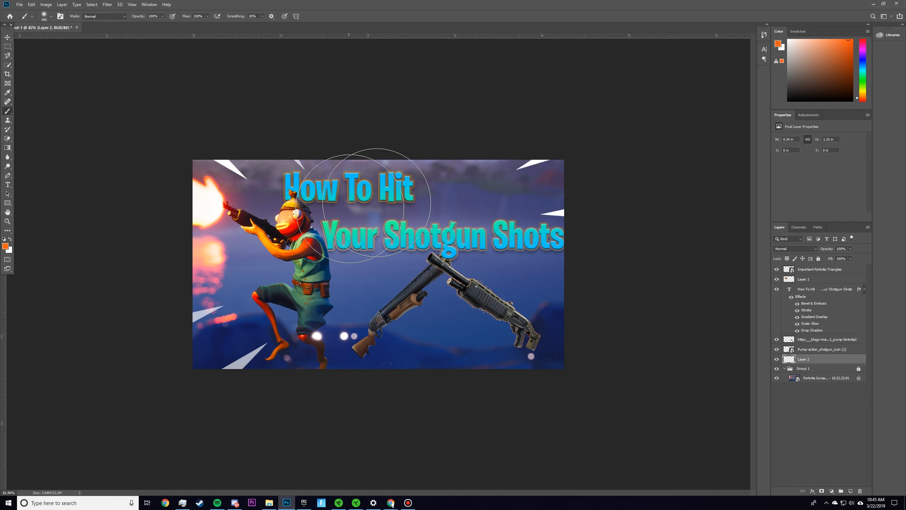
{"action": "left_click", "coordinate": [852, 49]}
{"action": "left_click", "coordinate": [863, 47]}
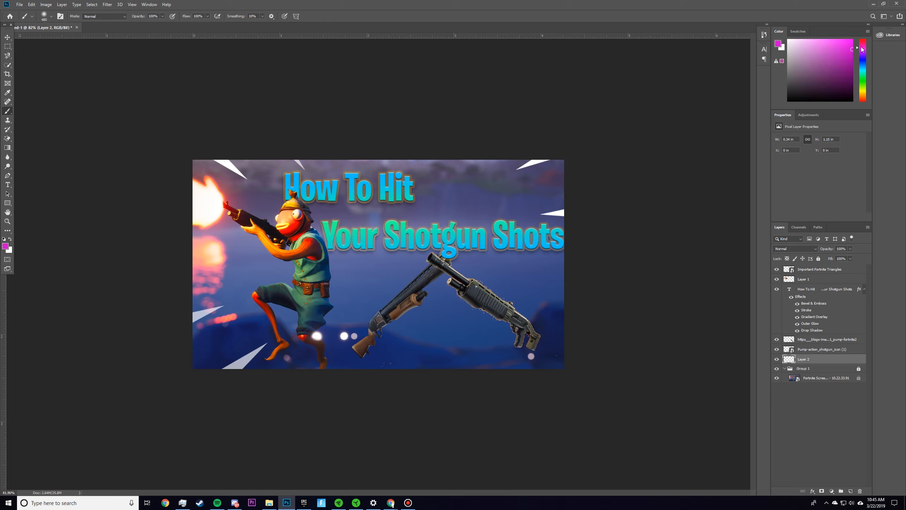
{"action": "mouse_move", "coordinate": [209, 188]}
{"action": "left_mouse_down"}
{"action": "mouse_move", "coordinate": [239, 232]}
{"action": "mouse_move", "coordinate": [237, 195]}
{"action": "left_mouse_up"}
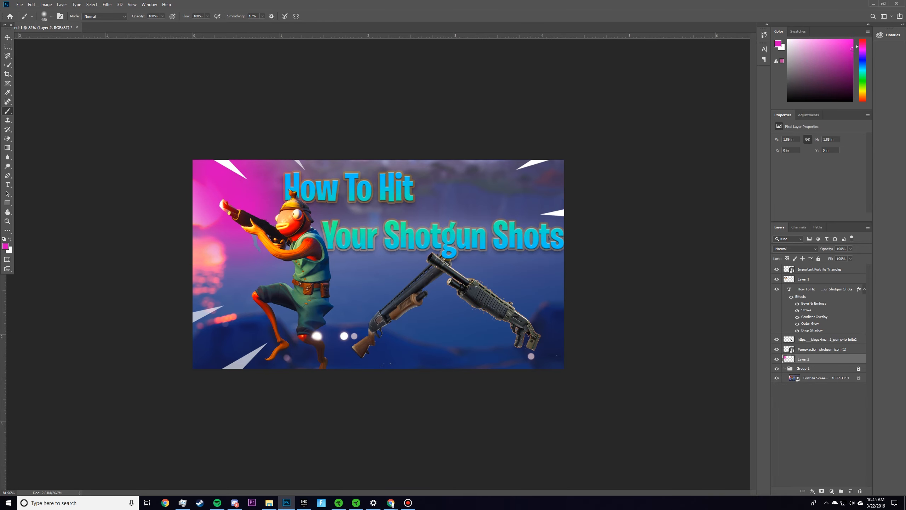
Brush soft blue over the thumbnail's upper-right corner and soft green over the area just beside the word Hit
{"action": "left_click", "coordinate": [862, 56]}
{"action": "mouse_move", "coordinate": [638, 171]}
{"action": "left_mouse_down"}
{"action": "mouse_move", "coordinate": [530, 172]}
{"action": "mouse_move", "coordinate": [499, 154]}
{"action": "left_mouse_up"}
{"action": "left_click", "coordinate": [862, 76]}
{"action": "left_click_drag", "start_coordinate": [435, 153], "coordinate": [464, 178]}
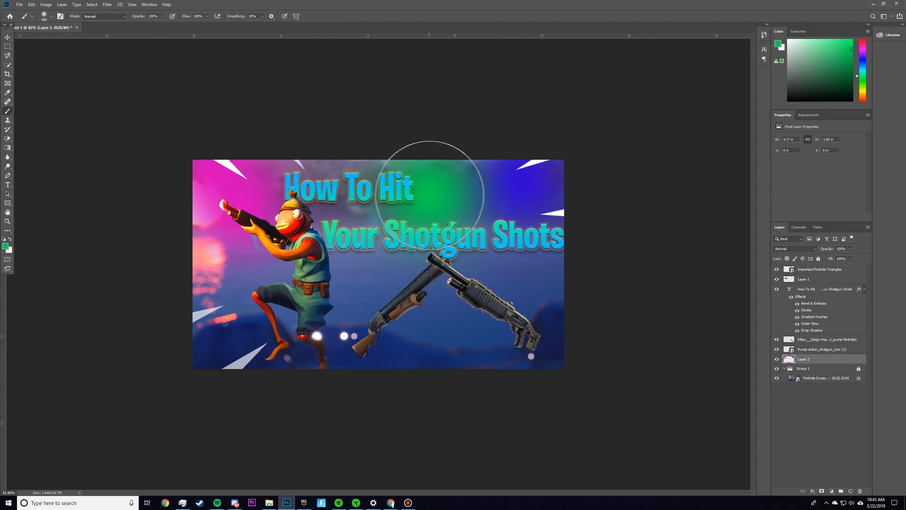
Brush soft yellow behind the words To Hit, red just beside the character's waist, and yellow behind the crossed shotguns
{"action": "left_click", "coordinate": [862, 90]}
{"action": "left_click_drag", "start_coordinate": [353, 160], "coordinate": [393, 257]}
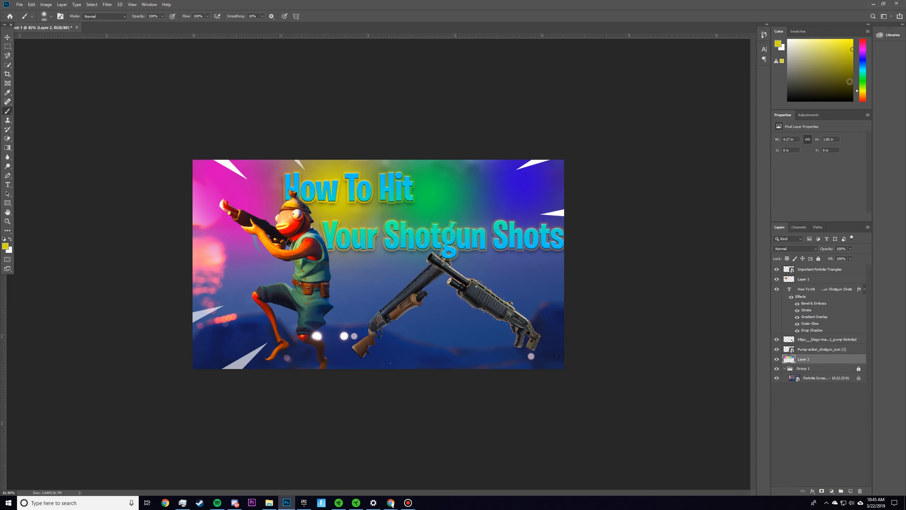
{"action": "left_click", "coordinate": [862, 97]}
{"action": "left_click_drag", "start_coordinate": [321, 221], "coordinate": [350, 293]}
{"action": "left_click", "coordinate": [863, 90]}
{"action": "left_click_drag", "start_coordinate": [411, 250], "coordinate": [446, 321]}
Brush soft cyan near the thumbnail's lower edge beside the character's legs, green beneath the crossed shotguns, and magenta along the lower right edge
{"action": "left_click", "coordinate": [863, 69]}
{"action": "left_click_drag", "start_coordinate": [326, 314], "coordinate": [341, 329]}
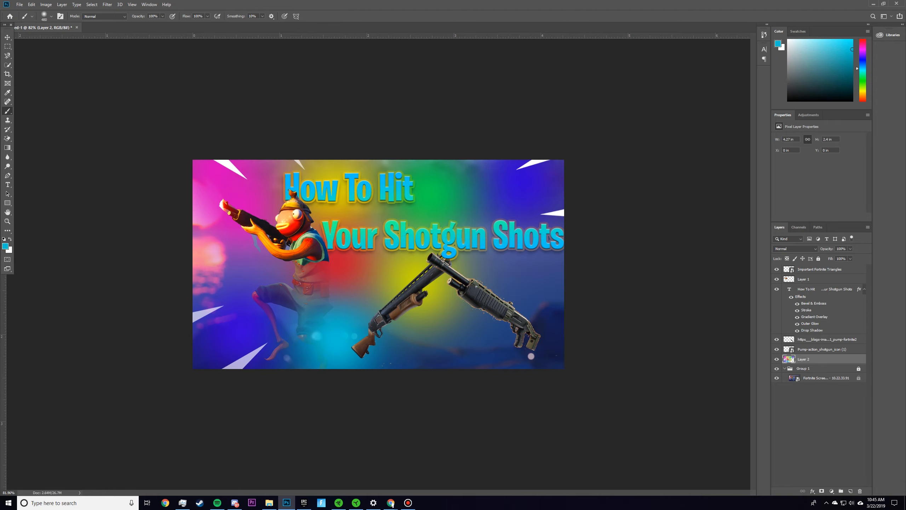
{"action": "left_click", "coordinate": [865, 86]}
{"action": "left_click_drag", "start_coordinate": [460, 327], "coordinate": [464, 328]}
{"action": "left_click", "coordinate": [862, 48]}
{"action": "left_click_drag", "start_coordinate": [574, 300], "coordinate": [579, 336]}
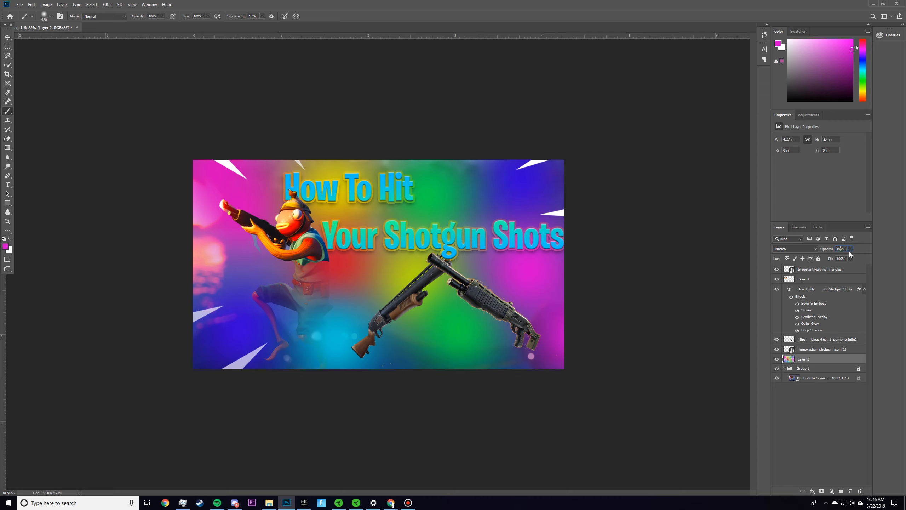
Try the painted color layer at 30% opacity and then at 50%
{"action": "type", "text": "30"}
{"action": "key", "text": "Return"}
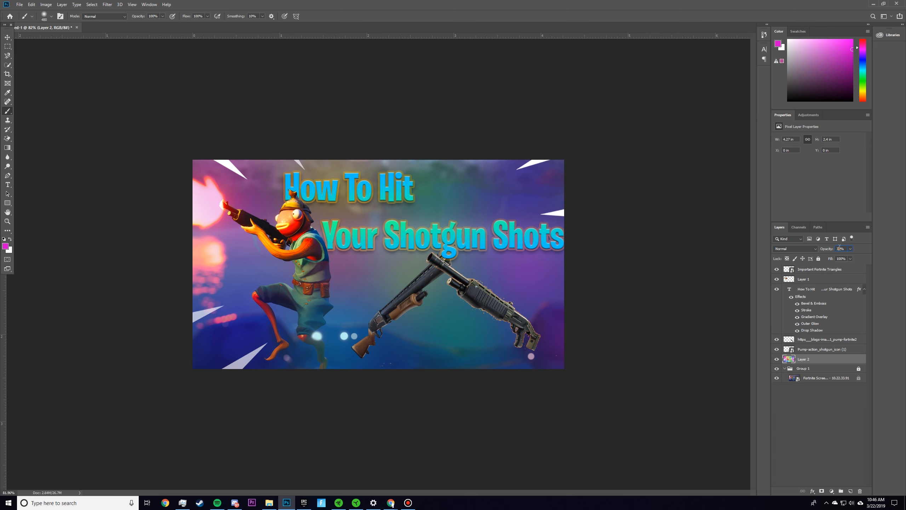
{"action": "type", "text": "50"}
{"action": "key", "text": "Return"}
Try the Exclusion blending mode on the painted color layer with its opacity set to 30%
{"action": "left_click", "coordinate": [809, 249]}
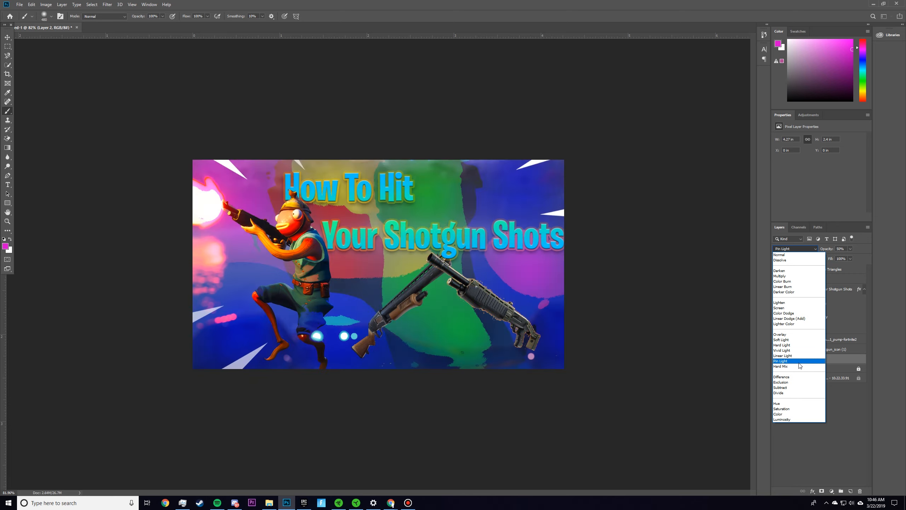
{"action": "left_click", "coordinate": [798, 383]}
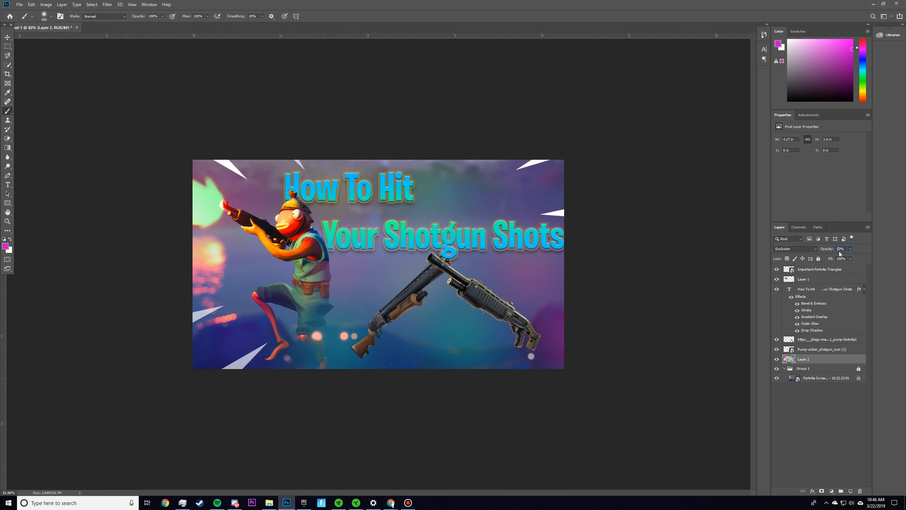
{"action": "type", "text": "0"}
{"action": "type", "text": "3"}
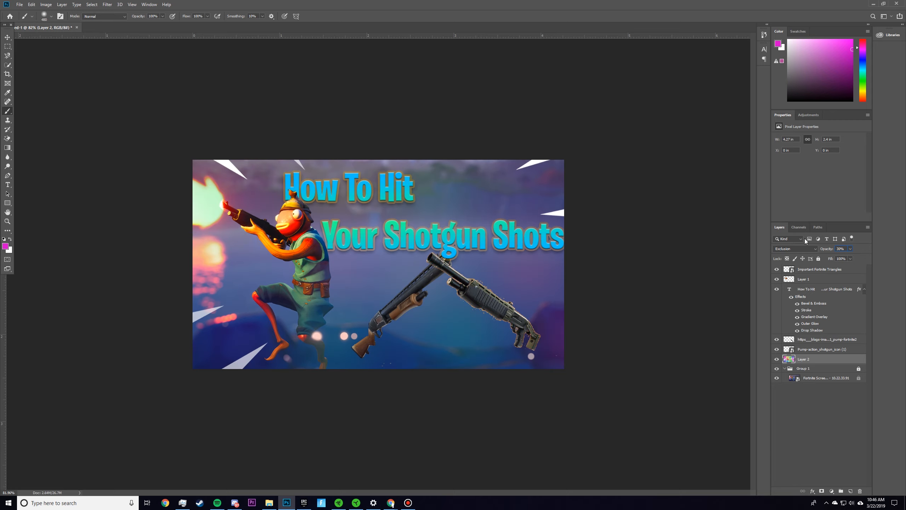
Set the painted color layer's blending mode to Linear Dodge (Add) and its opacity to 40%
{"action": "left_click", "coordinate": [795, 249]}
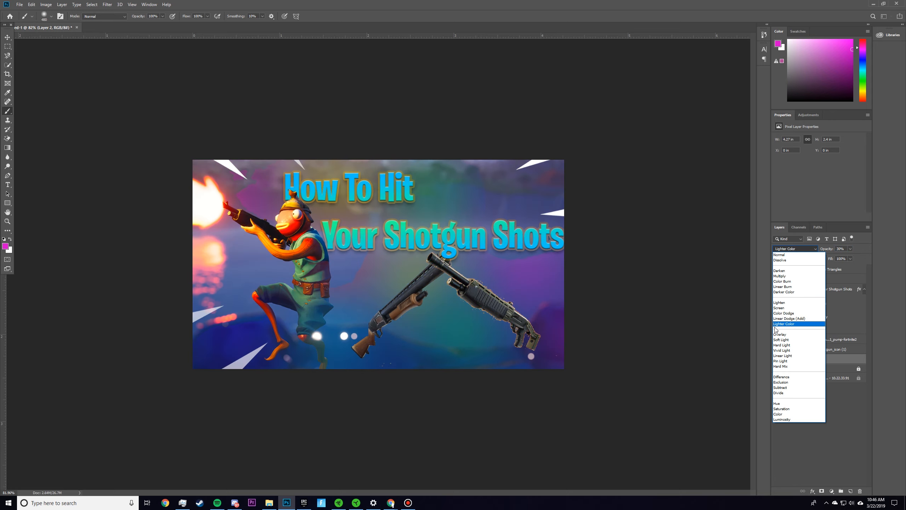
{"action": "left_click", "coordinate": [789, 318]}
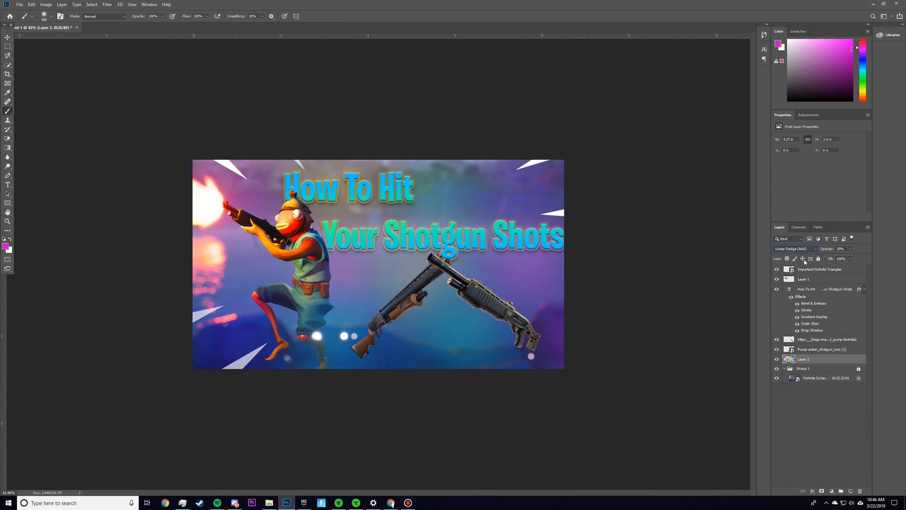
{"action": "scroll", "coordinate": [836, 248], "scroll_direction": "up", "scroll_amount": 10}
{"action": "key", "text": "e"}
{"action": "scroll", "coordinate": [550, 246], "scroll_direction": "up", "scroll_amount": 2}
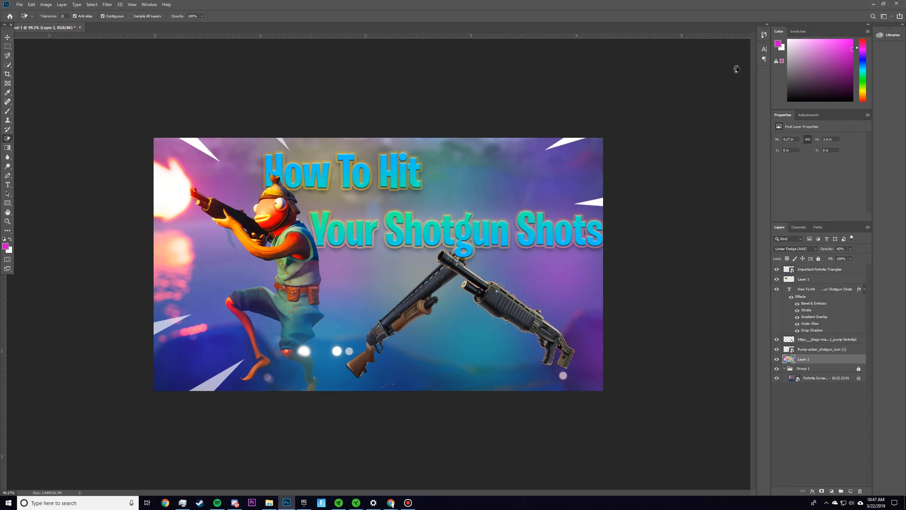
Save the document as a Photoshop file named Vid Example in the Youtube Videos folder, with Maximize Compatibility on
{"action": "left_click", "coordinate": [19, 4]}
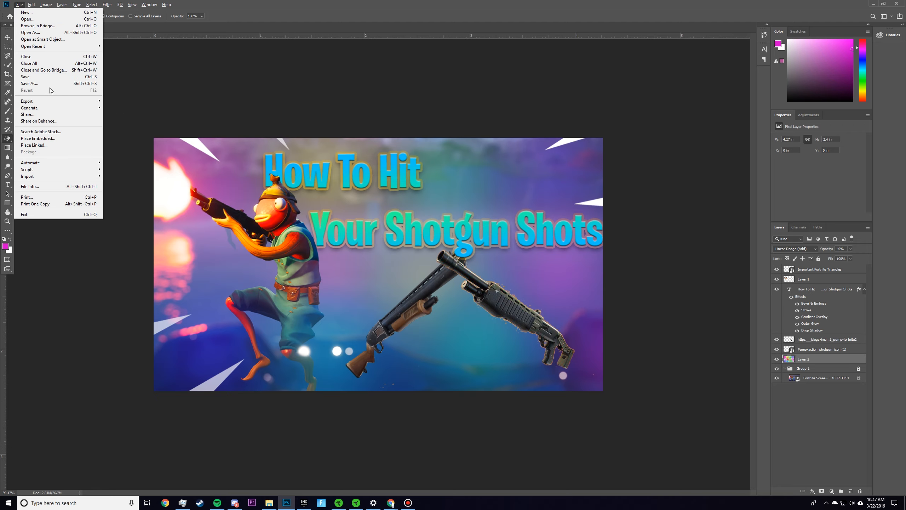
{"action": "left_click", "coordinate": [42, 83]}
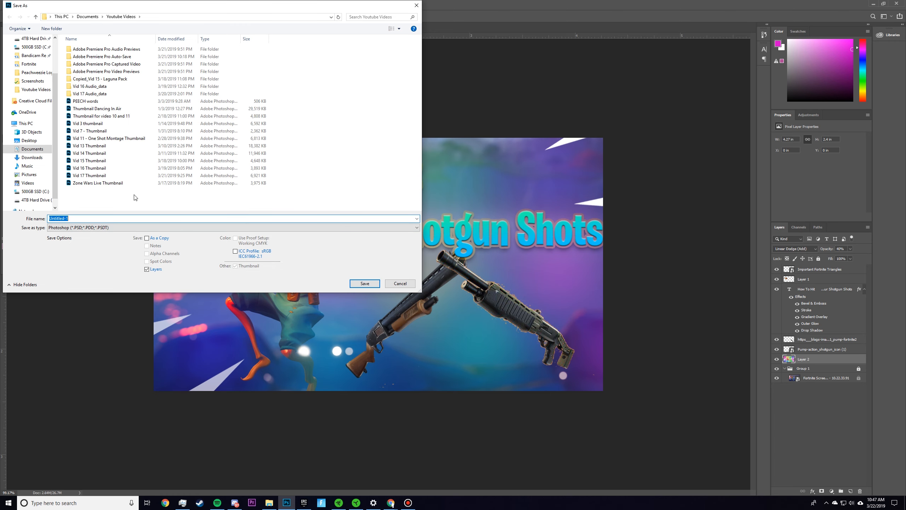
{"action": "type", "text": "Vid"}
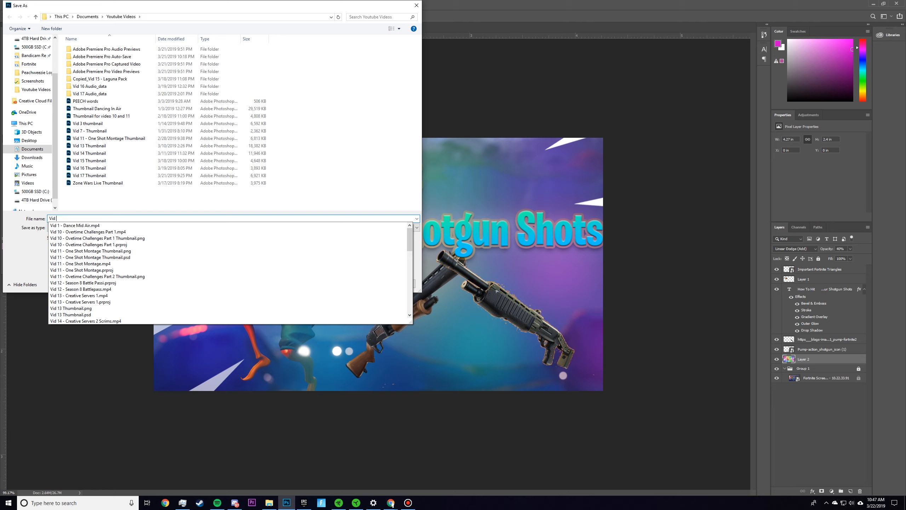
{"action": "left_click", "coordinate": [351, 200]}
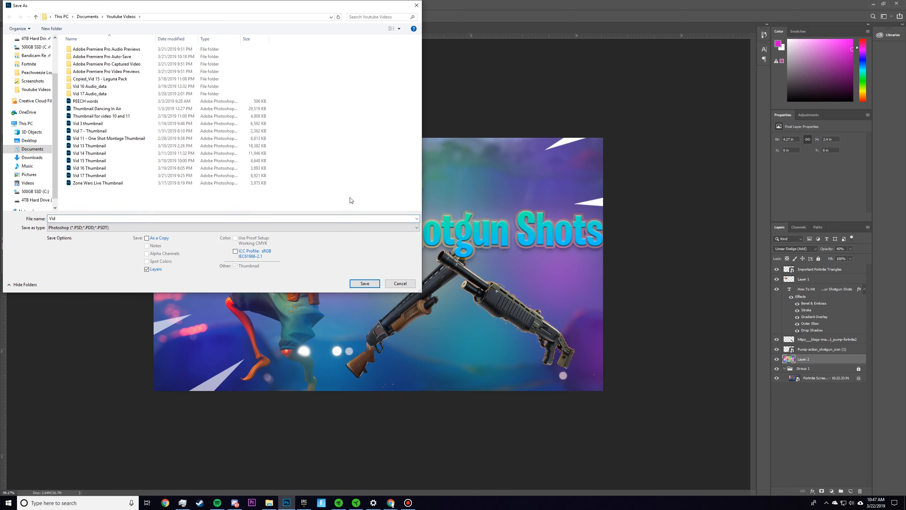
{"action": "left_click", "coordinate": [201, 219]}
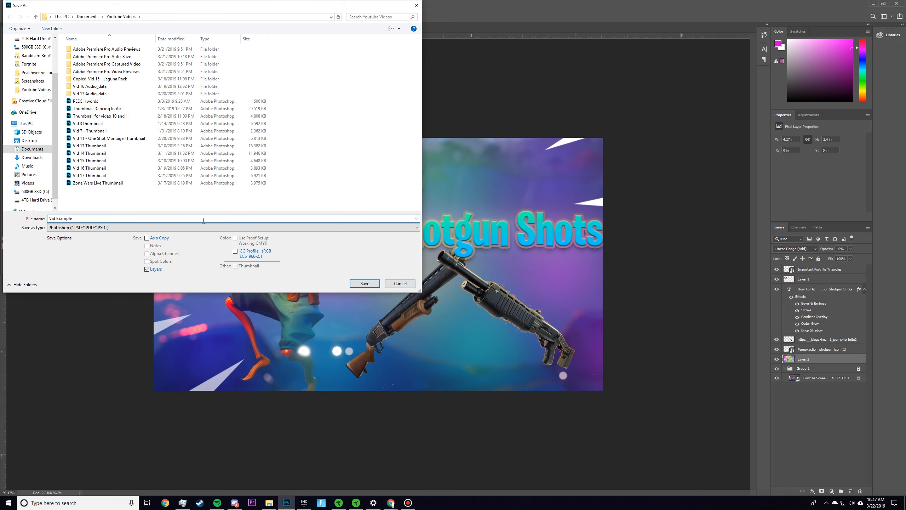
{"action": "left_click", "coordinate": [368, 284]}
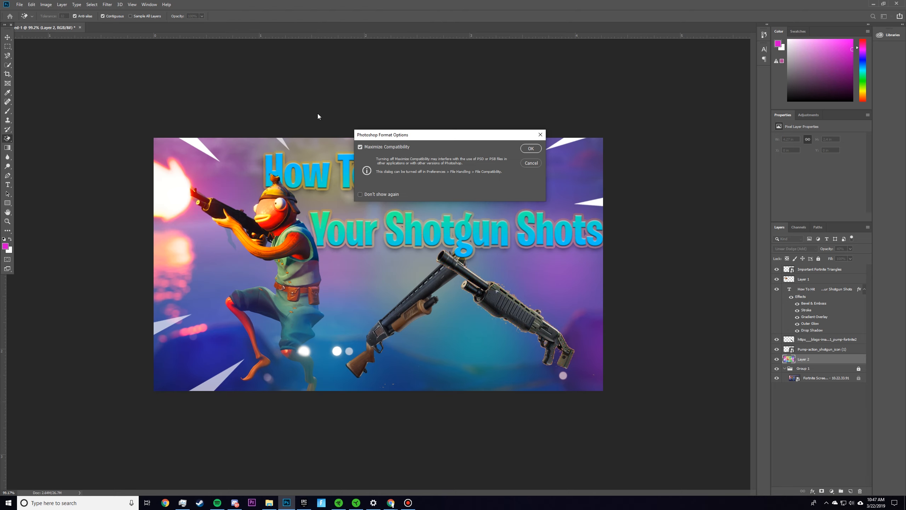
{"action": "left_click", "coordinate": [530, 148]}
Export the finished thumbnail as an image named Vid Example into the Youtube Videos folder
{"action": "left_click", "coordinate": [19, 4]}
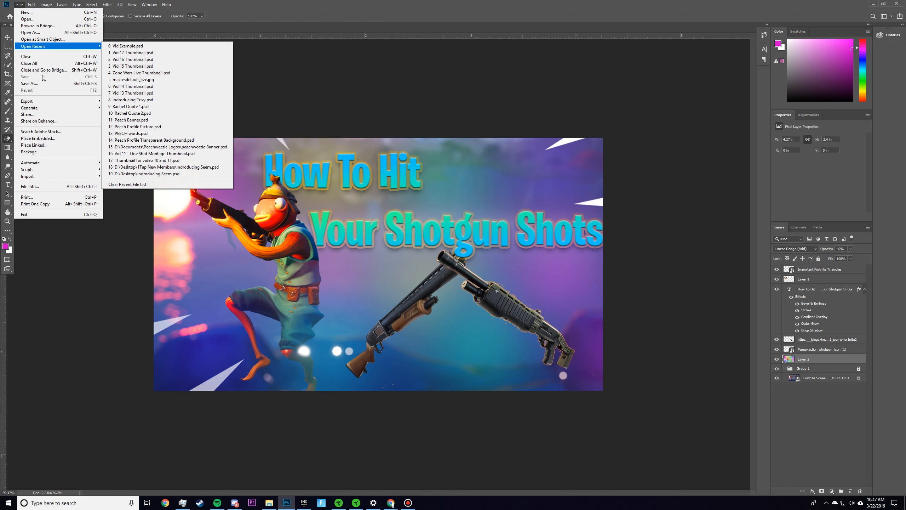
{"action": "mouse_move", "coordinate": [54, 100]}
{"action": "left_click", "coordinate": [195, 101]}
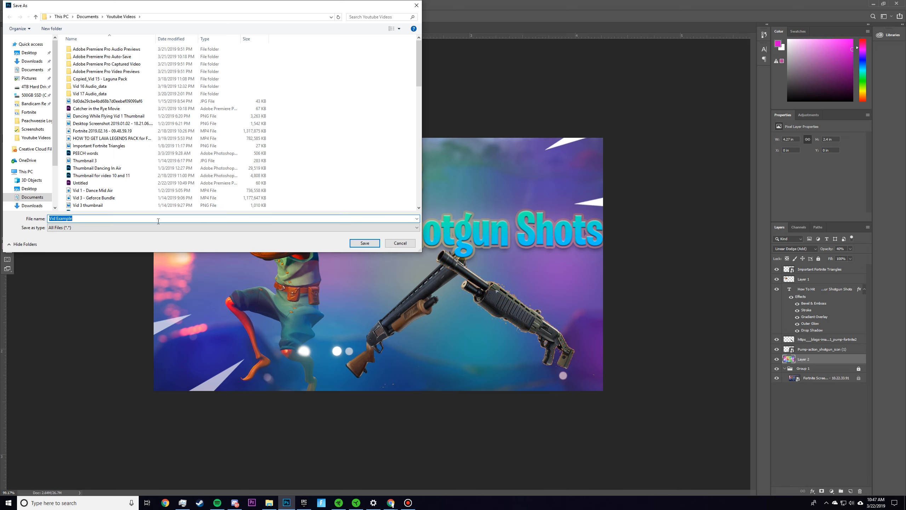
{"action": "key", "text": "Return"}
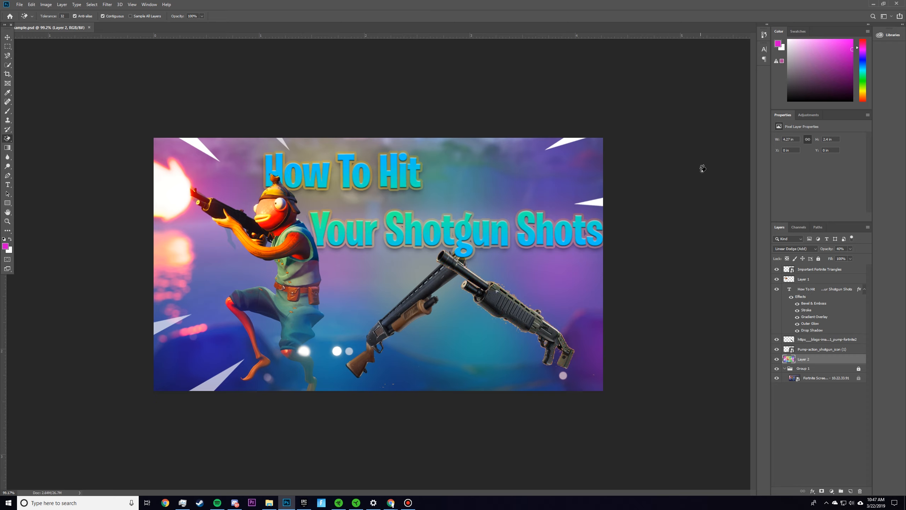